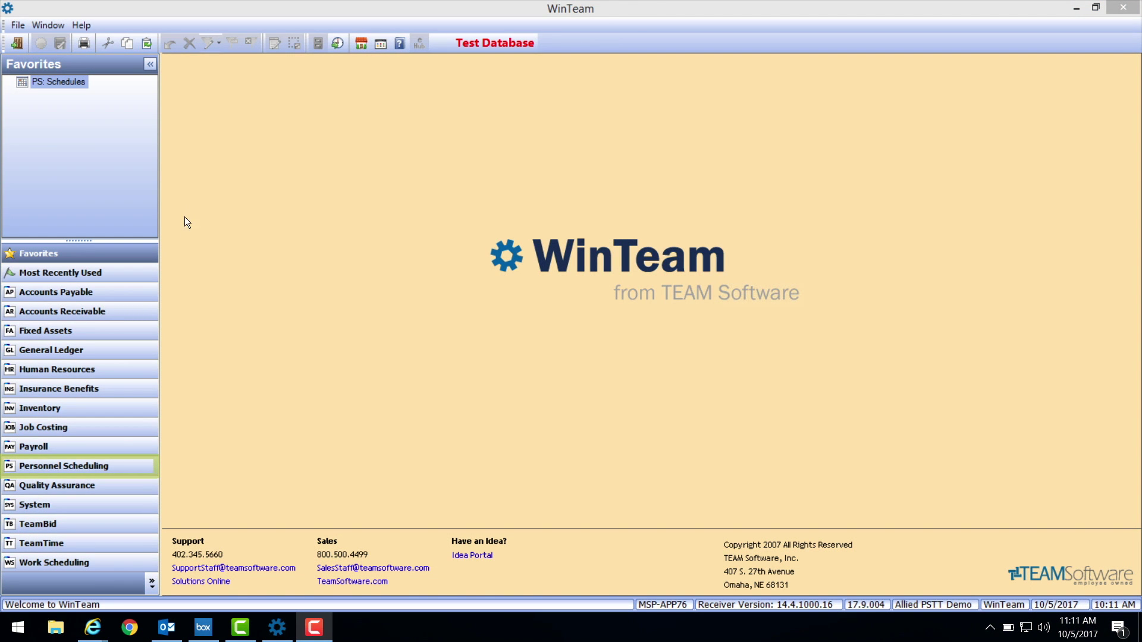
Open the Personnel Scheduling module to list its tasks, including Schedules
{"action": "left_click", "coordinate": [104, 467]}
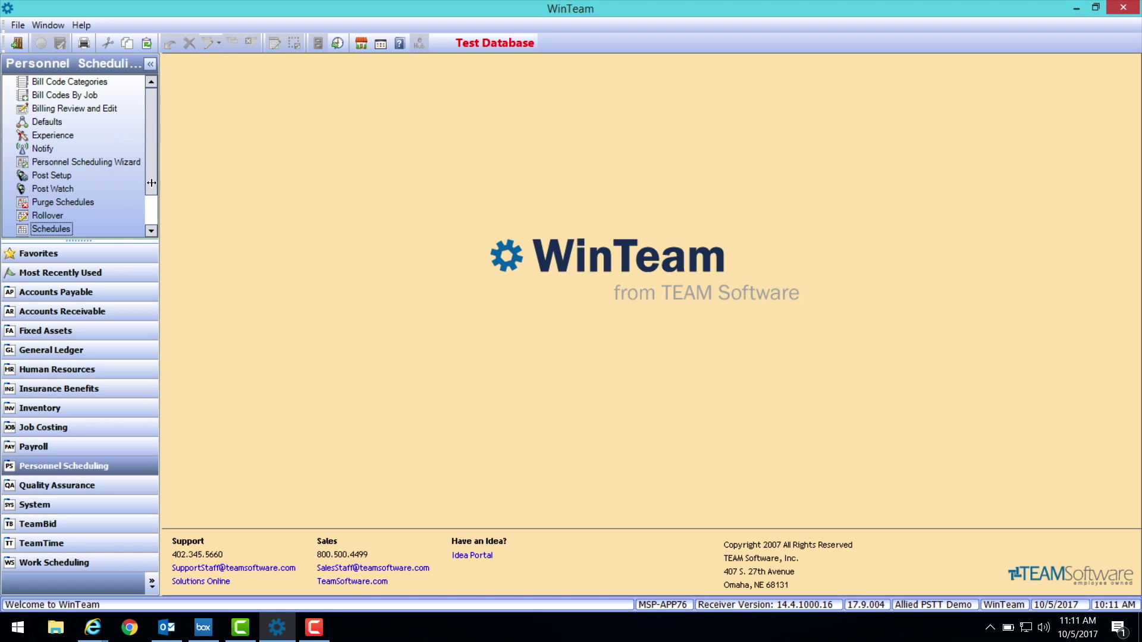
{"action": "scroll", "coordinate": [158, 201], "scroll_direction": "down", "scroll_amount": 3}
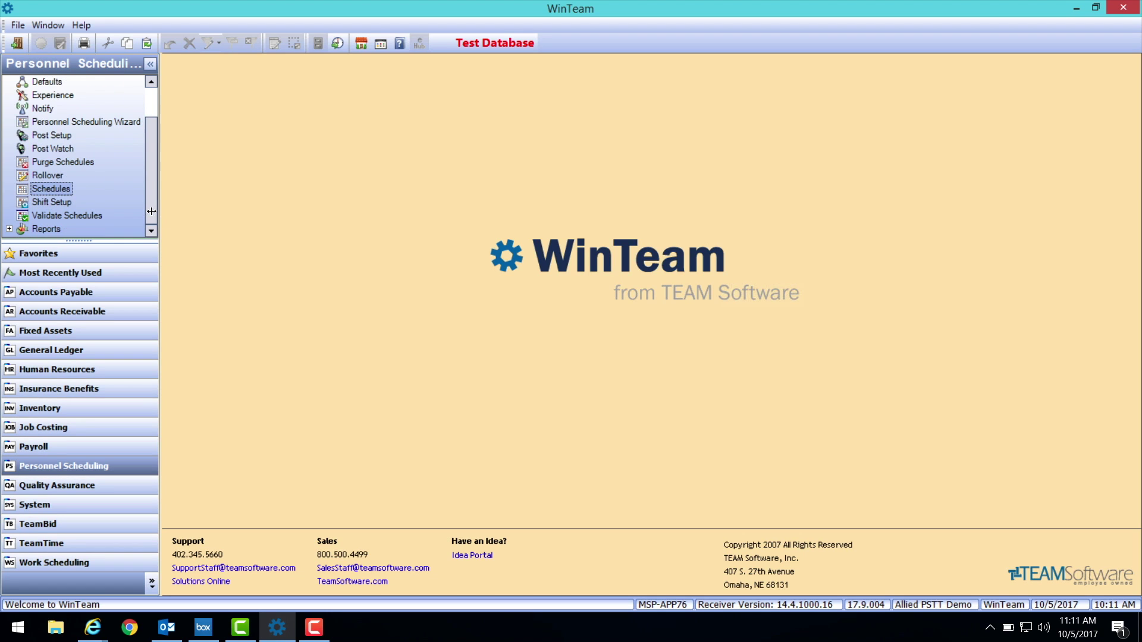
Open Update Schedules From TeamTime from the Schedules menu, showing job PSTT 3 matches
{"action": "double_click", "coordinate": [51, 188]}
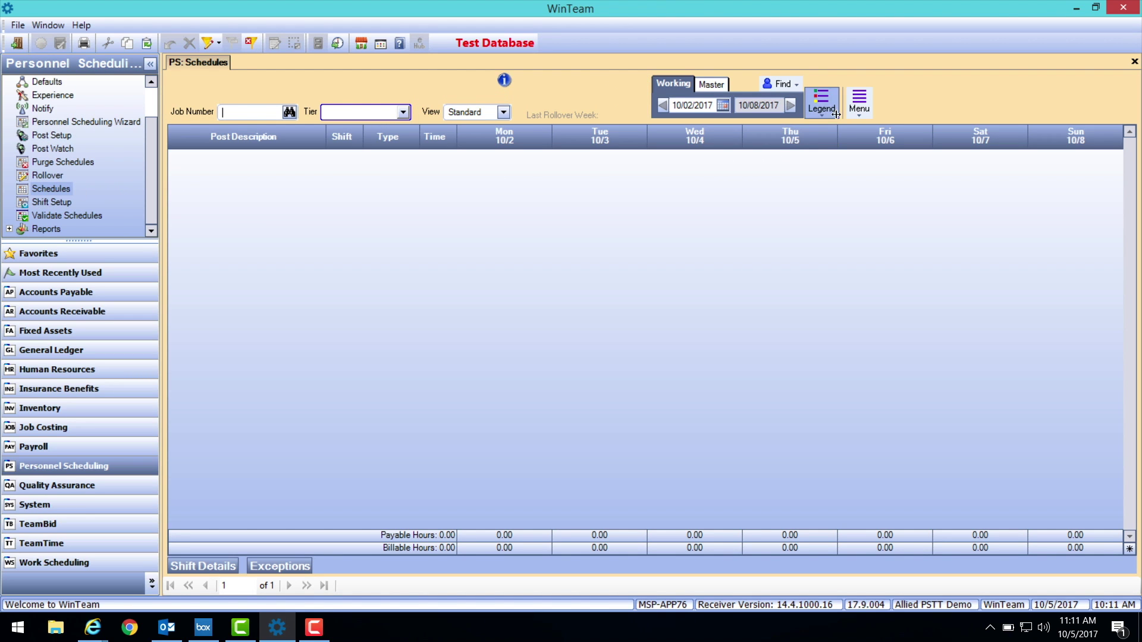
{"action": "left_click", "coordinate": [859, 100]}
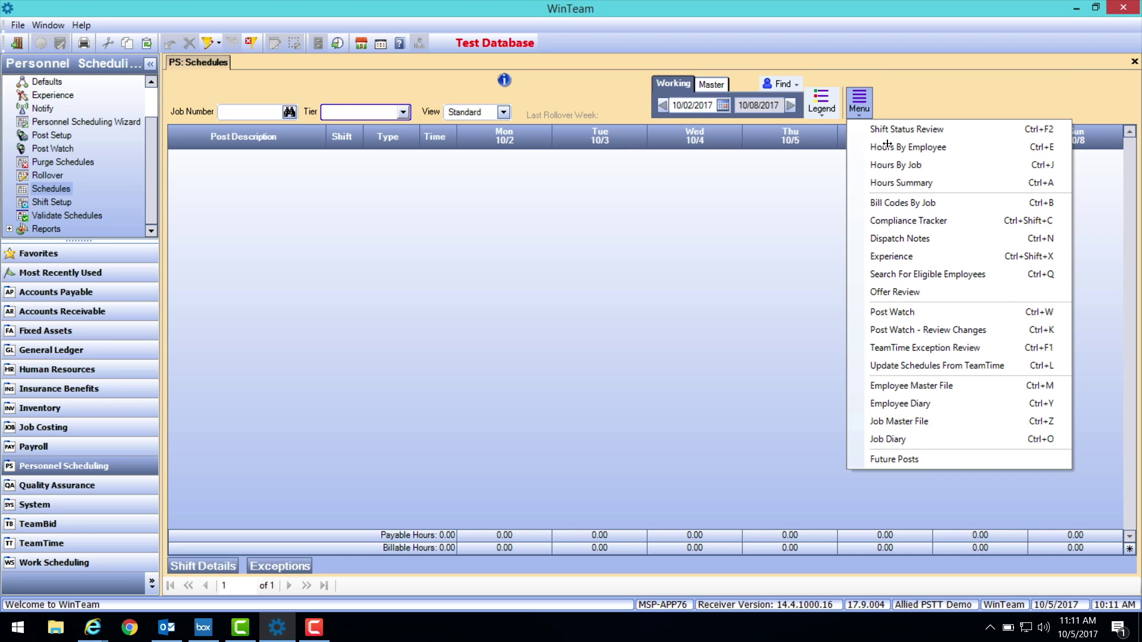
{"action": "left_click", "coordinate": [896, 365]}
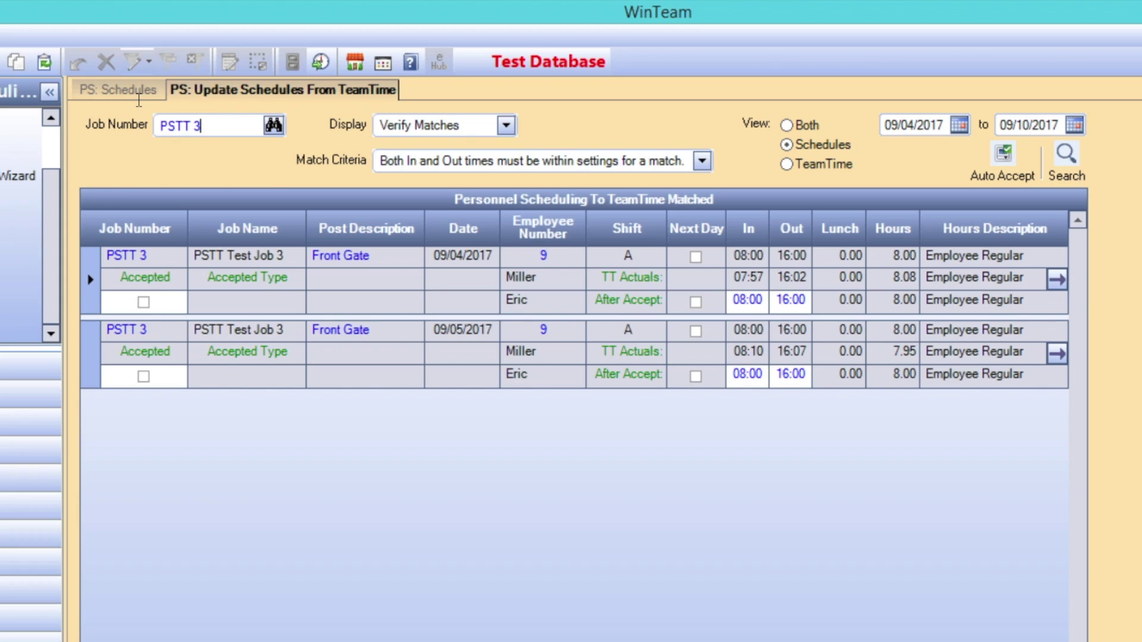
{"action": "left_click", "coordinate": [464, 125]}
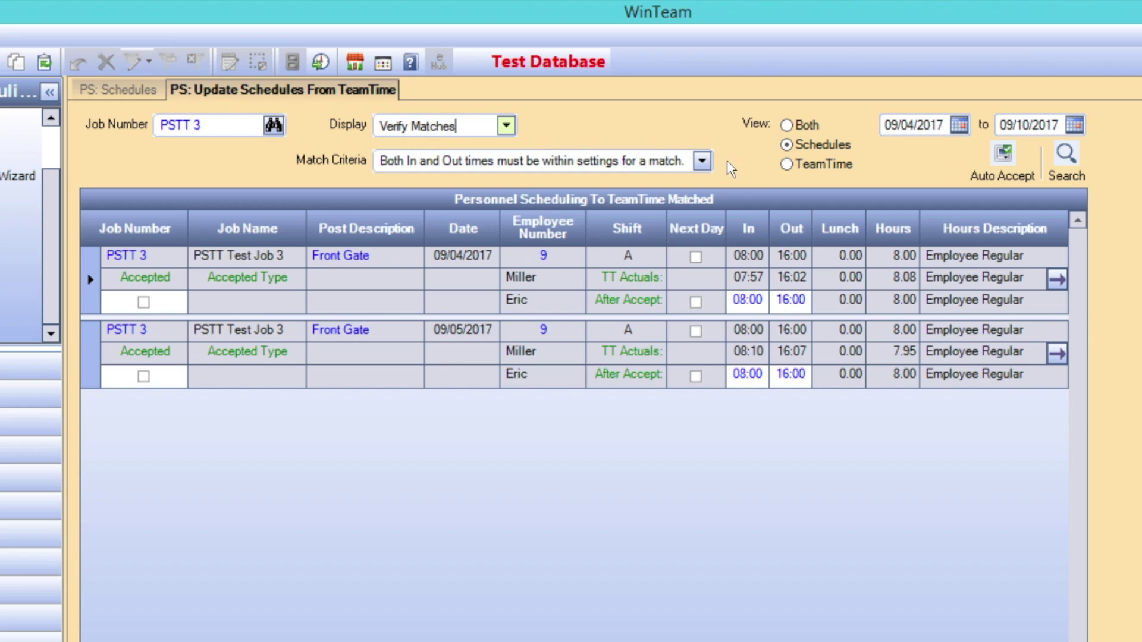
{"action": "left_click", "coordinate": [703, 161]}
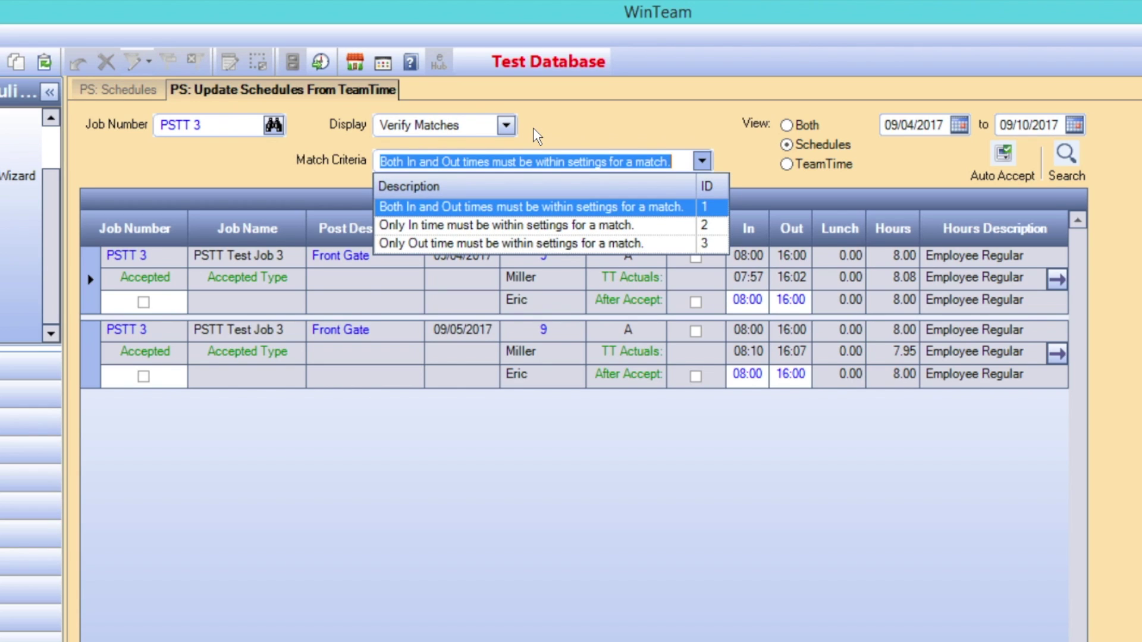
{"action": "key", "text": "Escape"}
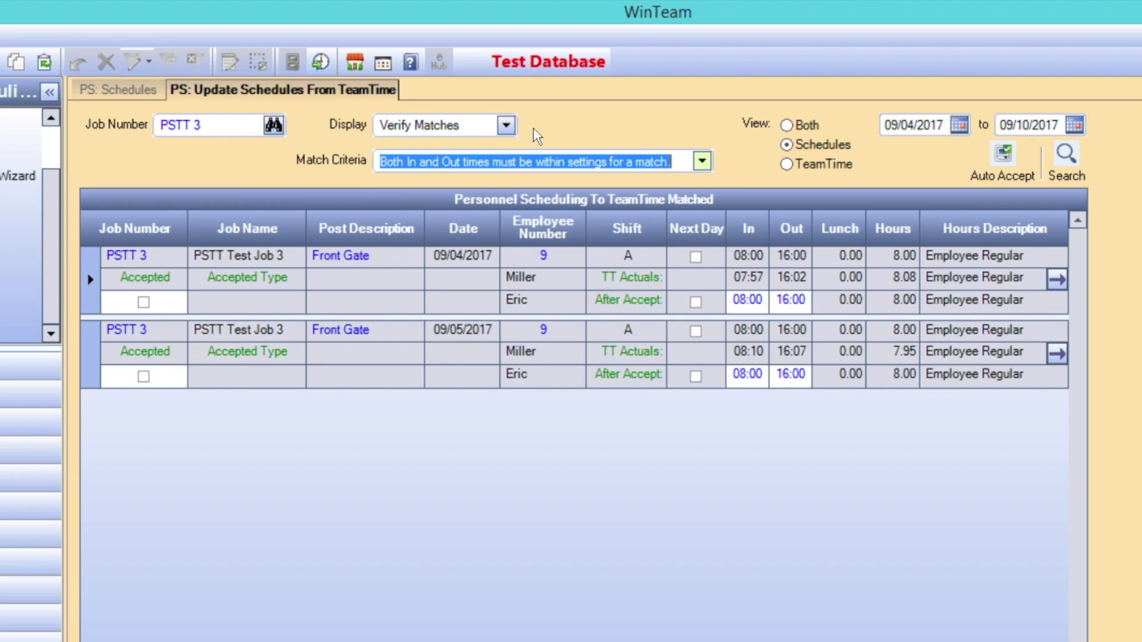